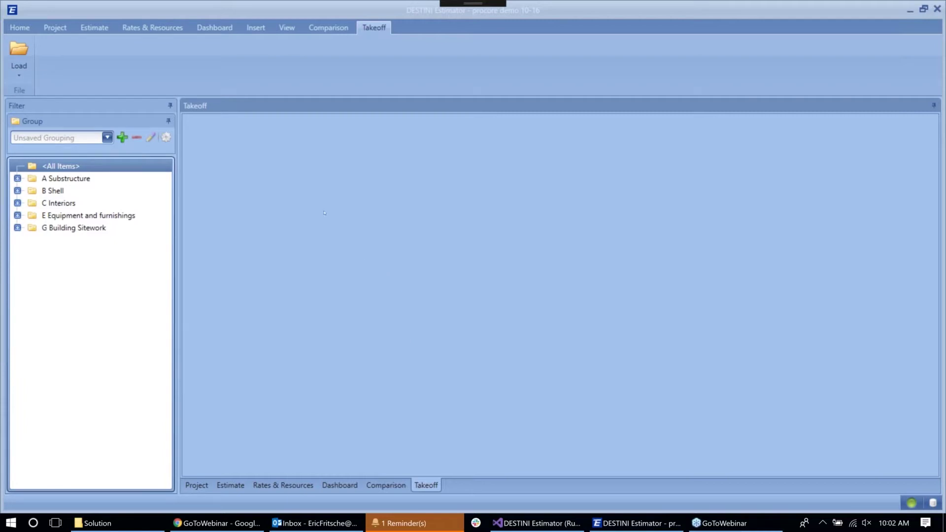
# Load a Procore document and browse DM Prototype Project's Documents > Project files to Example Project.pdf's versions.
pyautogui.click(19, 62)
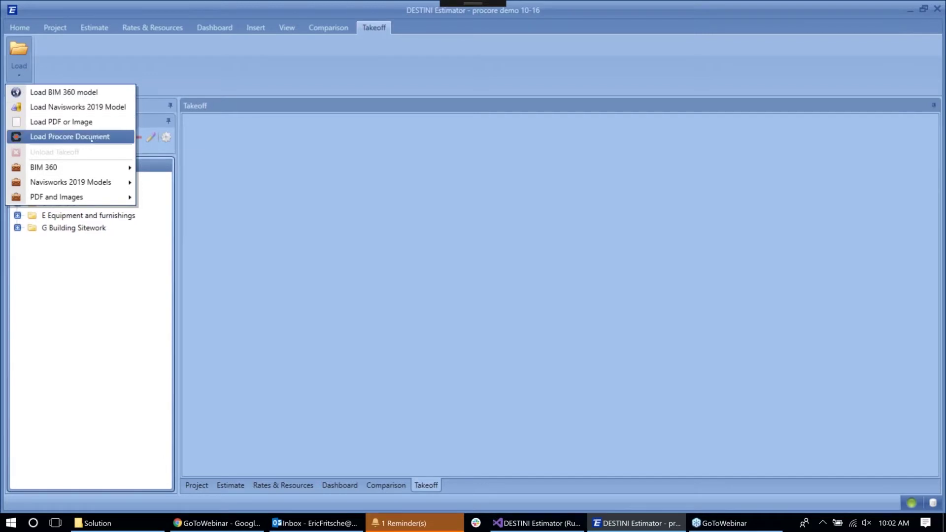
pyautogui.click(108, 137)
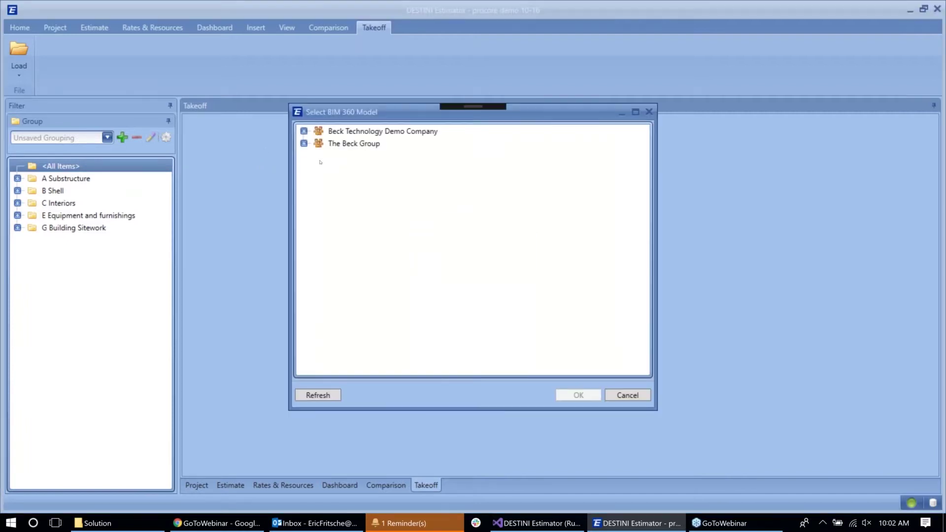
pyautogui.click(304, 132)
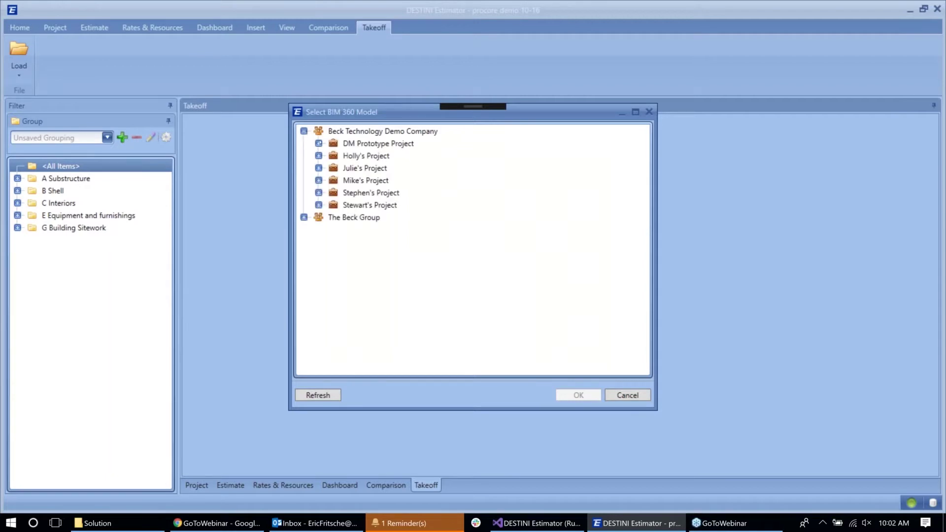
pyautogui.click(319, 143)
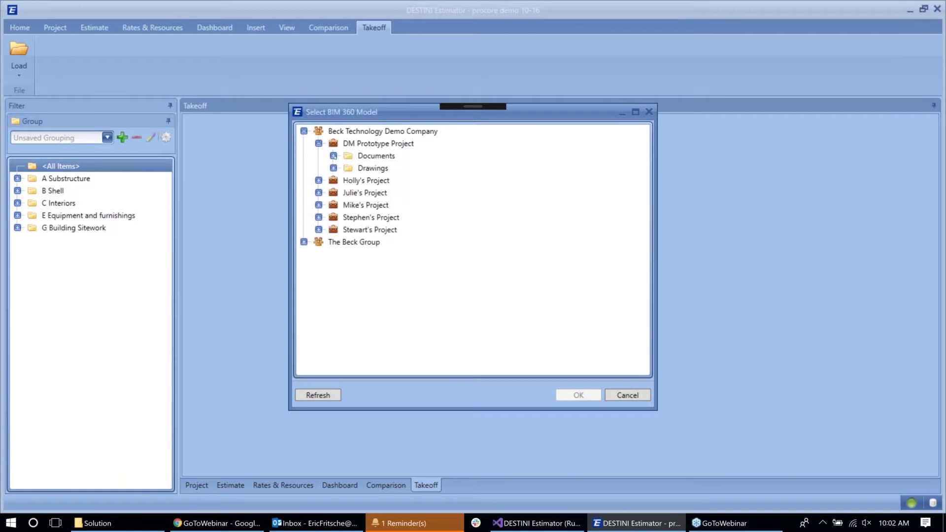
pyautogui.click(333, 155)
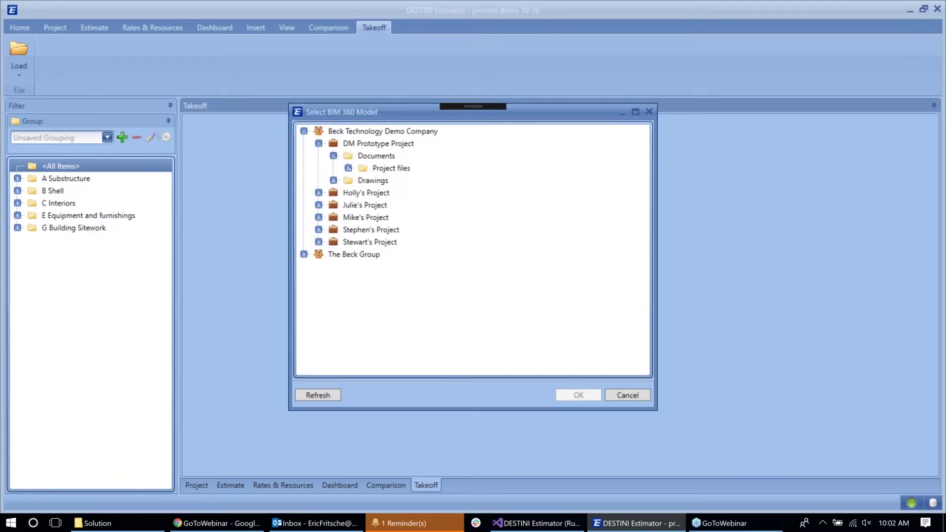
pyautogui.click(348, 167)
pyautogui.click(363, 179)
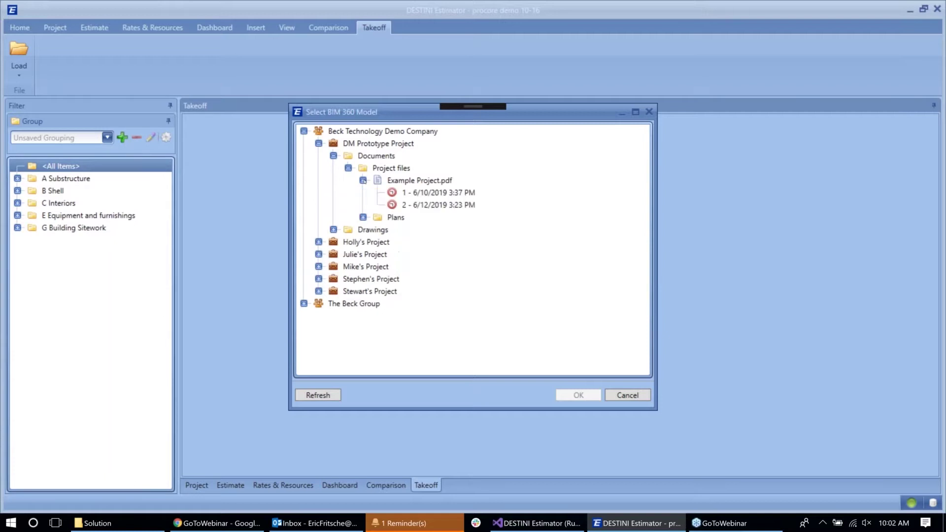
# Load version 1 (6/10/2019) of Example Project.pdf, showing sheet SD.10 as page 1 of 2.
pyautogui.doubleClick(439, 193)
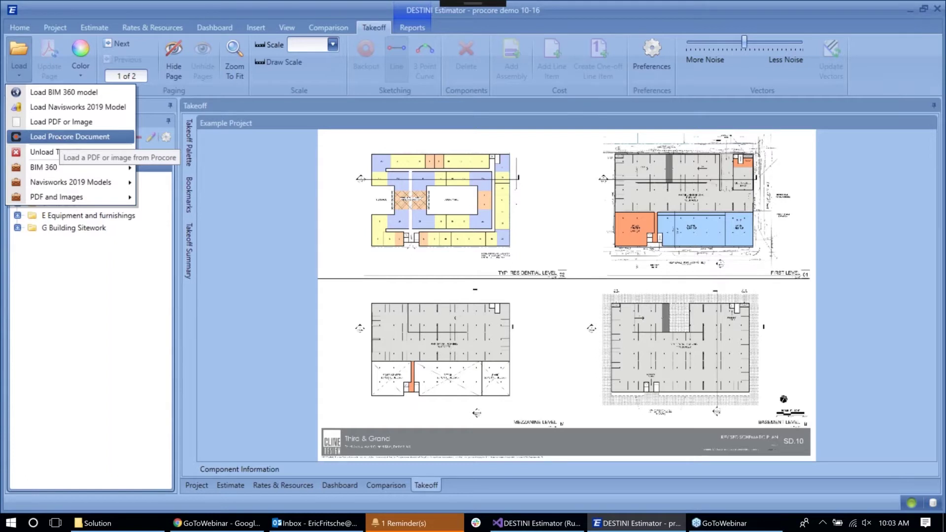
# Load the Floor Plans set from DM Prototype Project's Drawings > Area 01 folder in Procore.
pyautogui.click(59, 138)
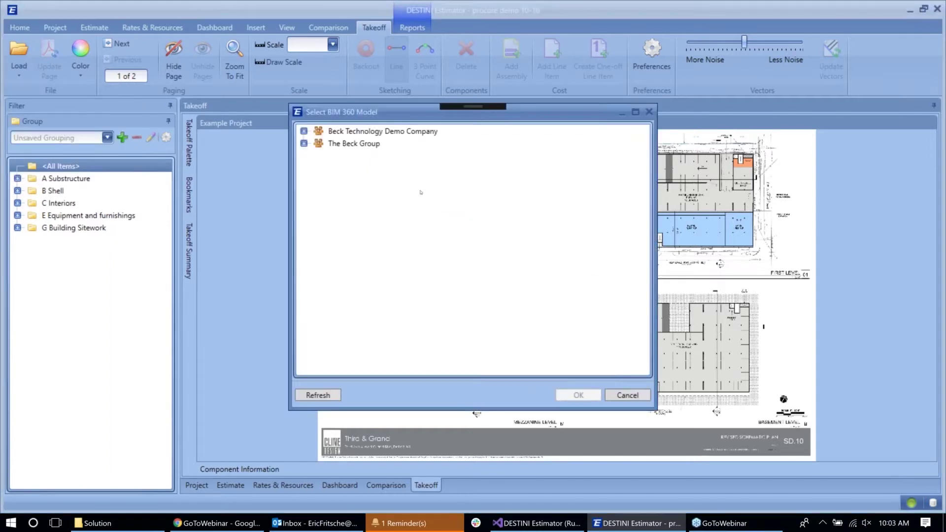
pyautogui.click(304, 131)
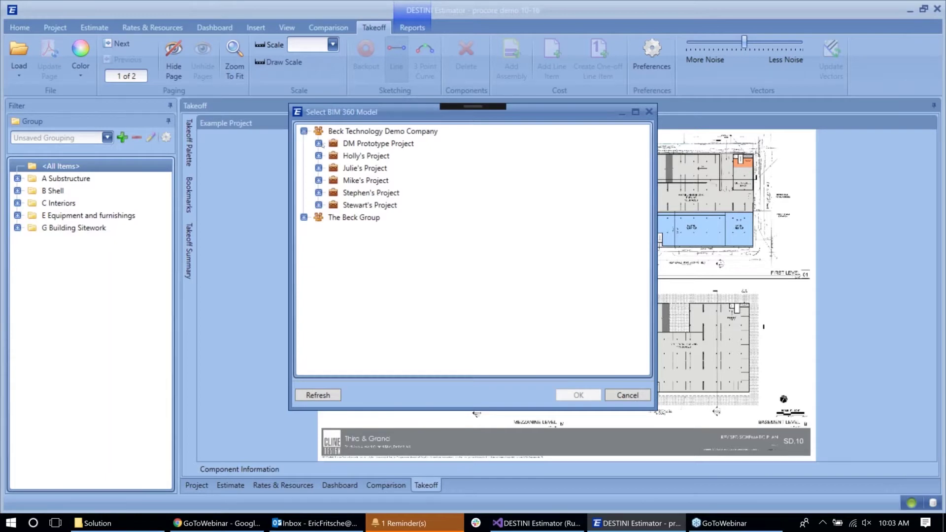
pyautogui.click(319, 144)
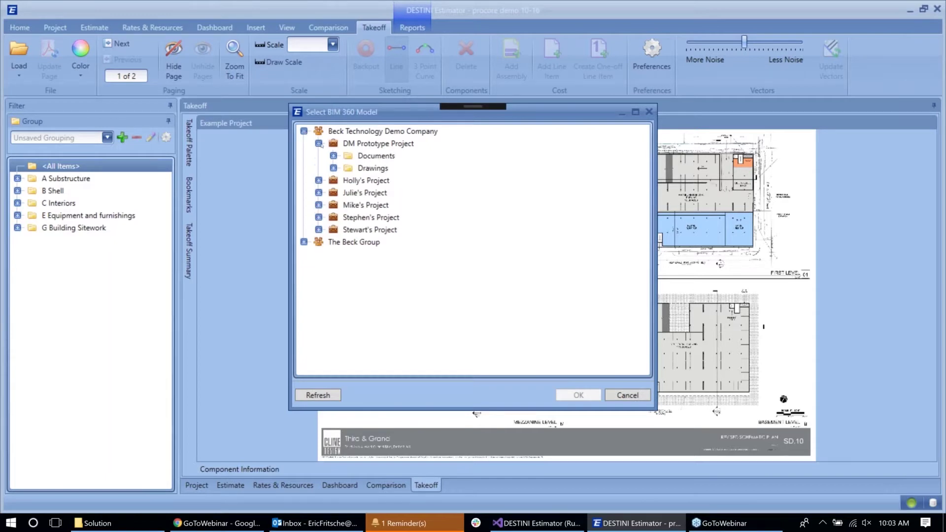
pyautogui.click(334, 169)
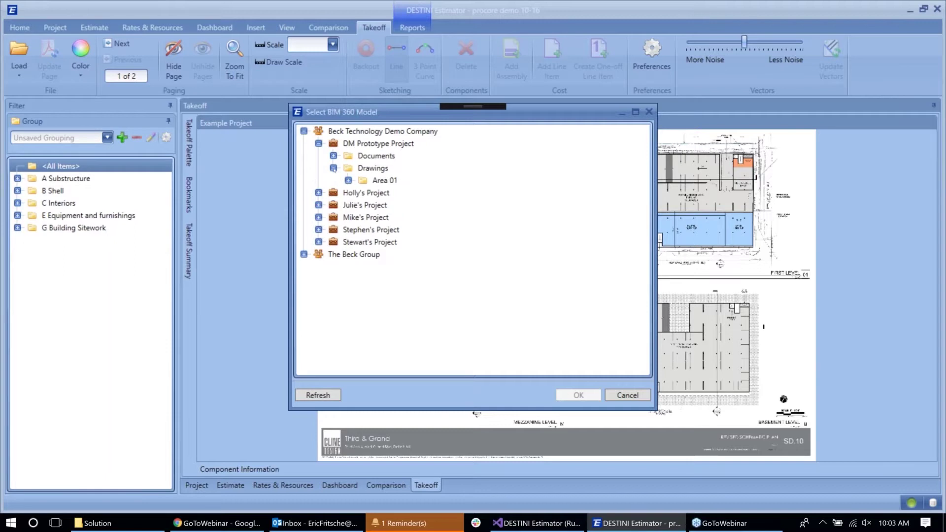
pyautogui.click(348, 181)
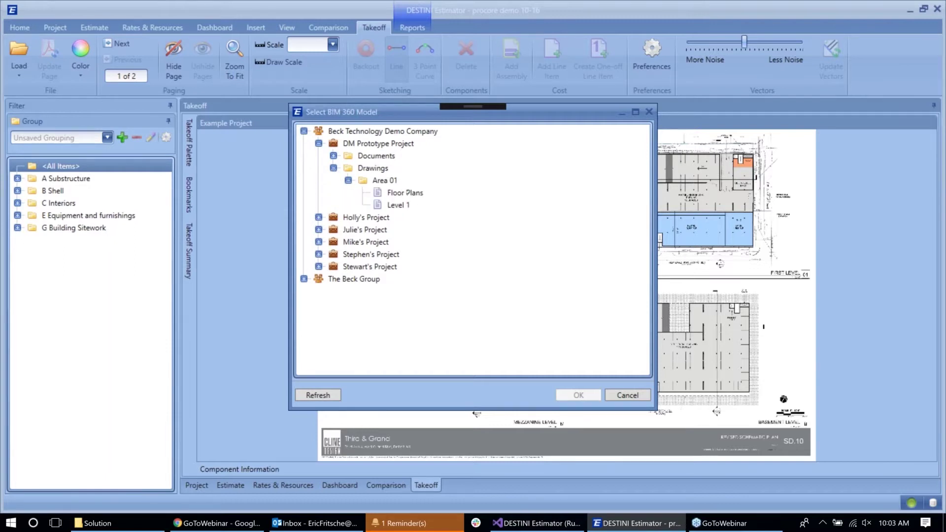
pyautogui.click(407, 193)
pyautogui.doubleClick(407, 194)
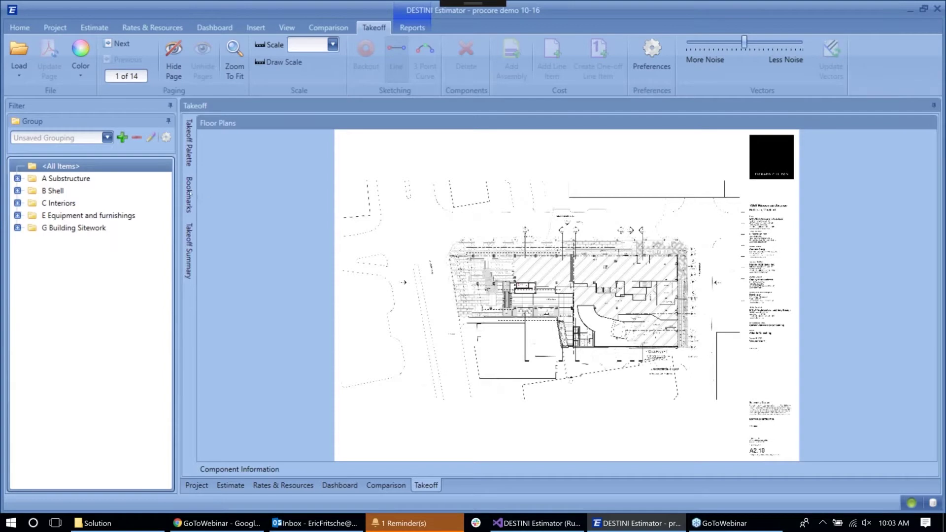
pyautogui.click(189, 195)
# Show the estimate's Openings and Finishes line items, totalling $5,200,029.71 direct cost.
pyautogui.click(101, 28)
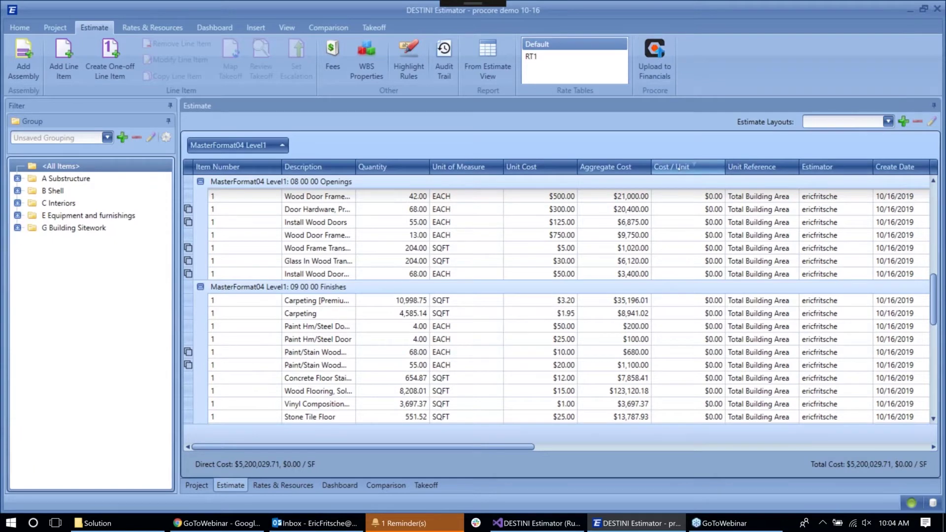
# Target Beck Technology Demo Company's DM Prototype Project, using MasterFormat04 Level1 as the cost code property.
pyautogui.click(595, 129)
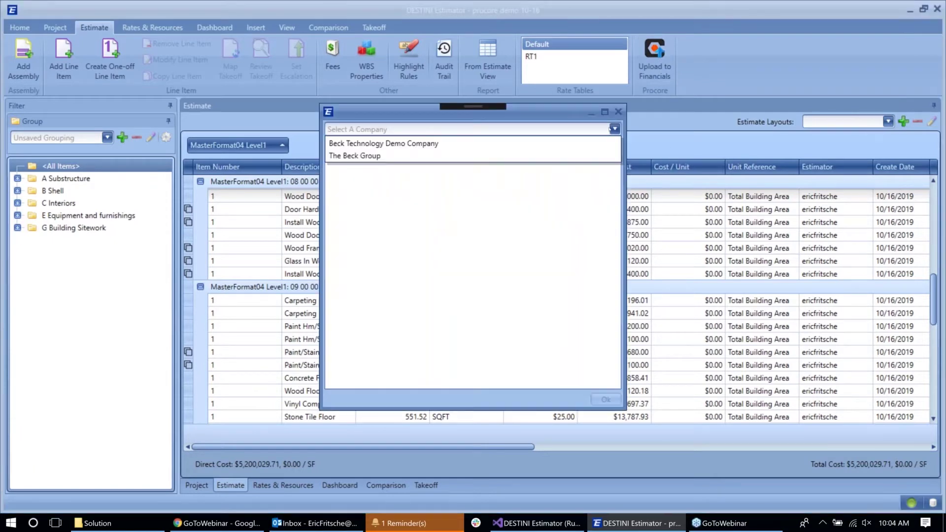
pyautogui.click(389, 143)
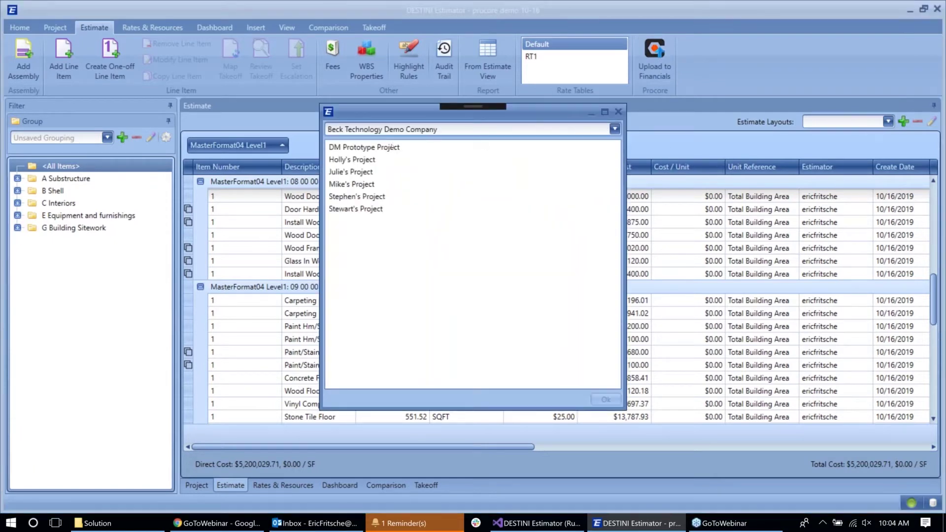
pyautogui.click(392, 147)
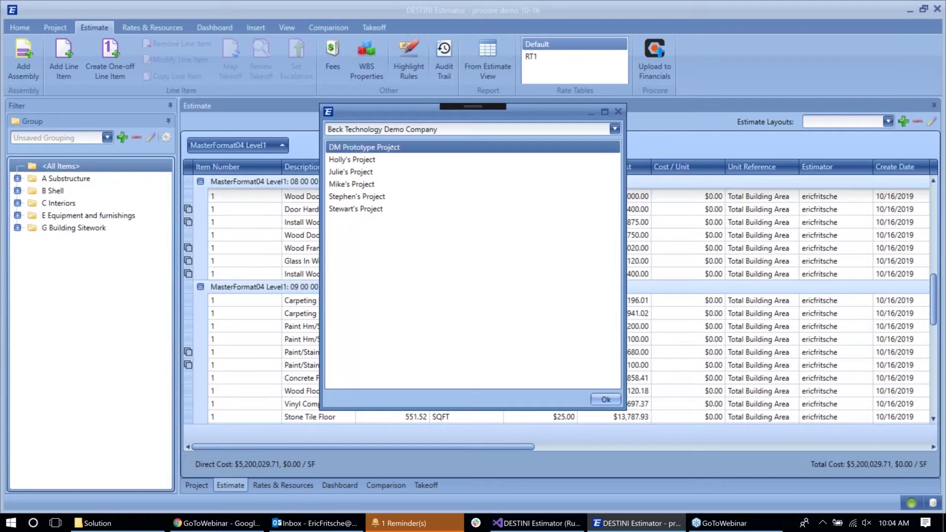
pyautogui.click(609, 401)
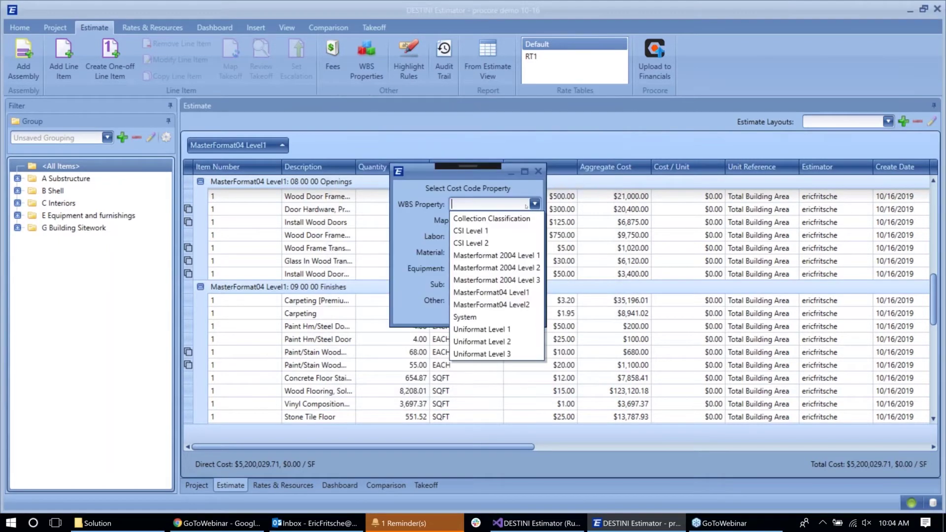
pyautogui.click(522, 294)
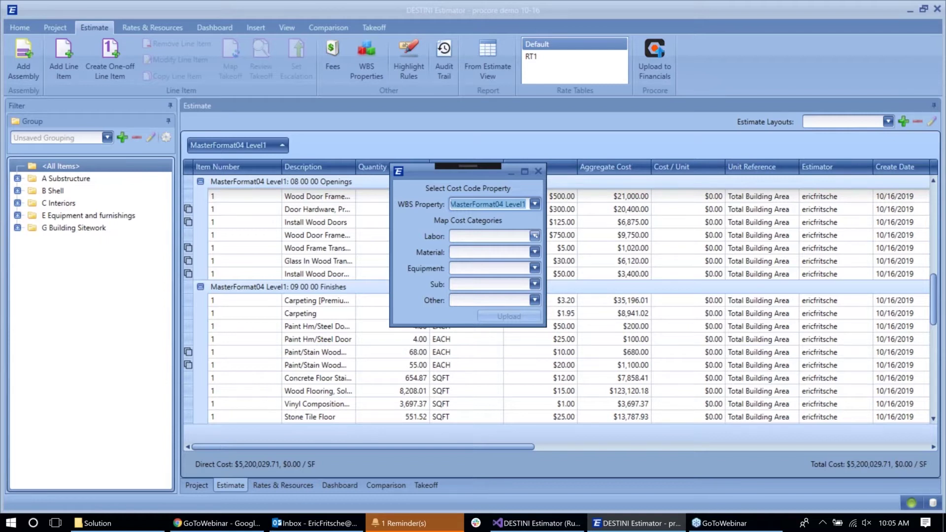
# Map costs to Labor, Materials, Equipment, Commitment and Other categories, then upload the line items.
pyautogui.click(535, 236)
pyautogui.click(473, 250)
pyautogui.click(535, 252)
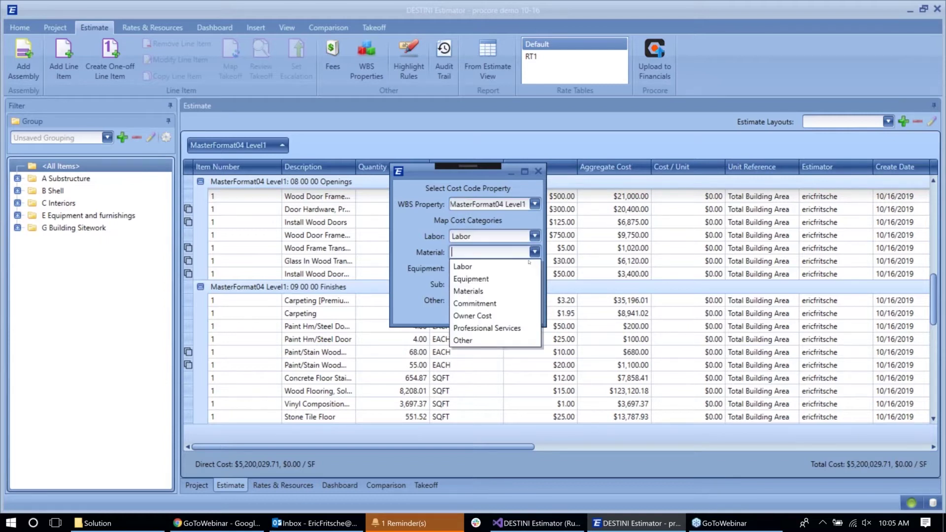
pyautogui.click(518, 291)
pyautogui.click(535, 268)
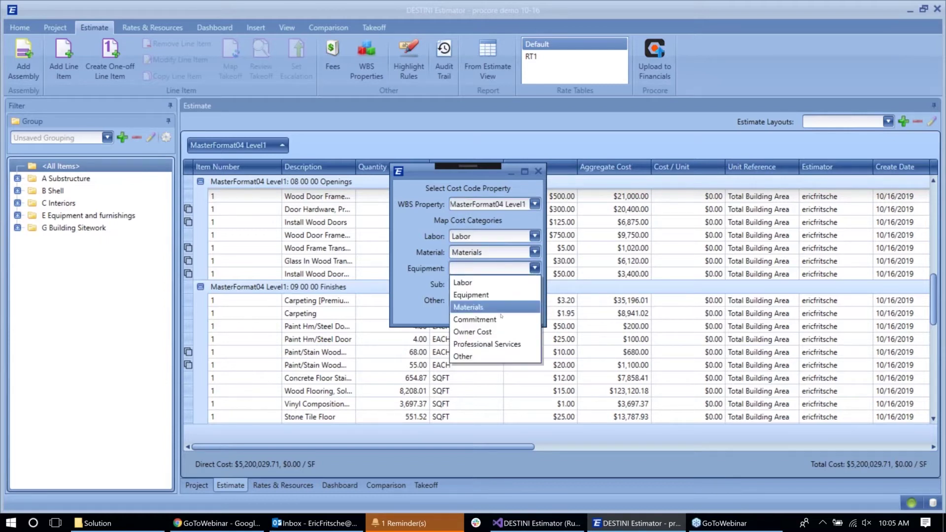
pyautogui.click(472, 295)
pyautogui.click(535, 284)
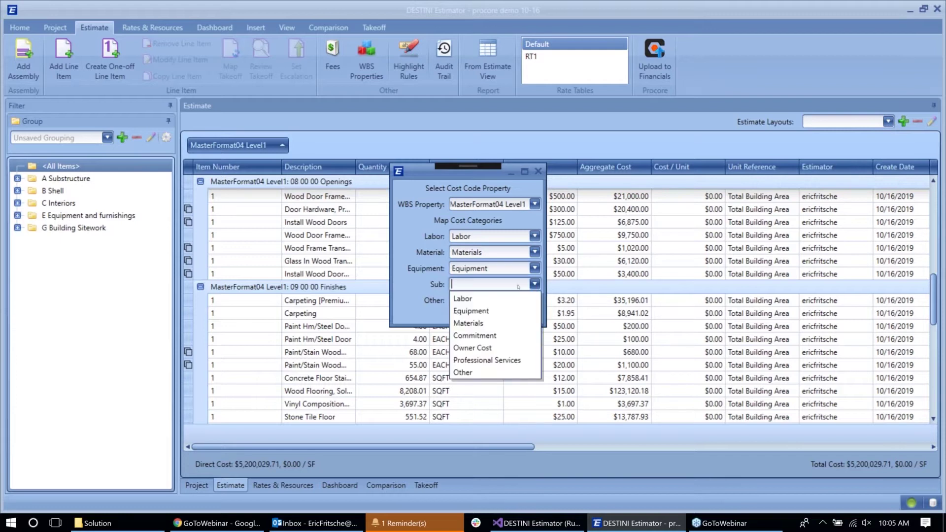
pyautogui.click(474, 335)
pyautogui.click(535, 300)
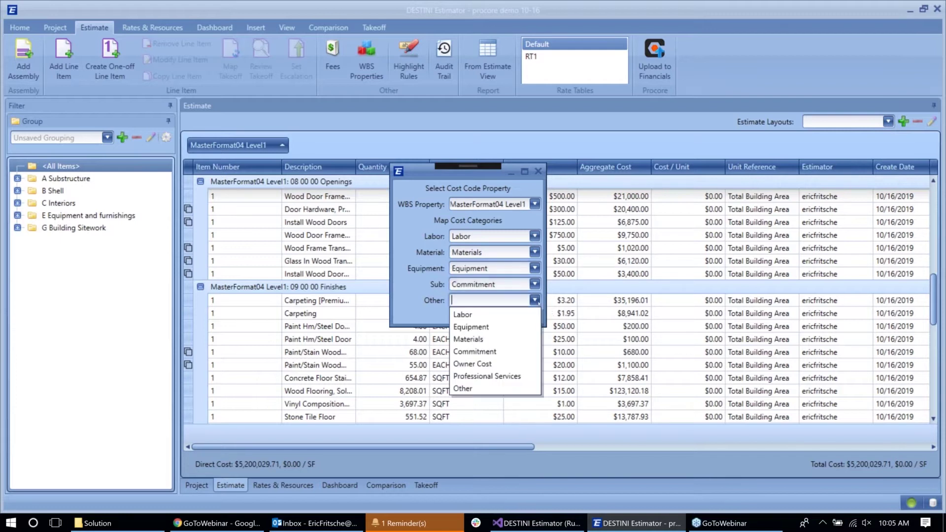
pyautogui.click(463, 388)
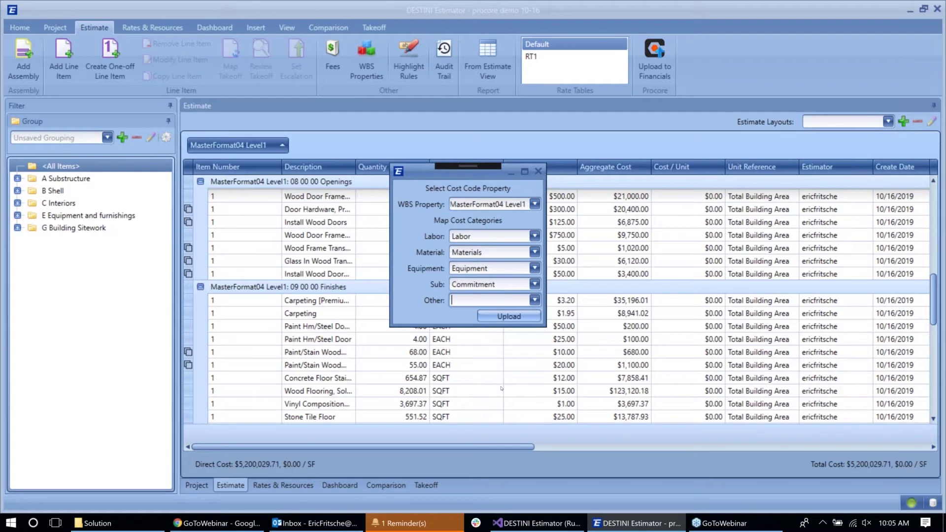
pyautogui.click(535, 300)
pyautogui.click(463, 387)
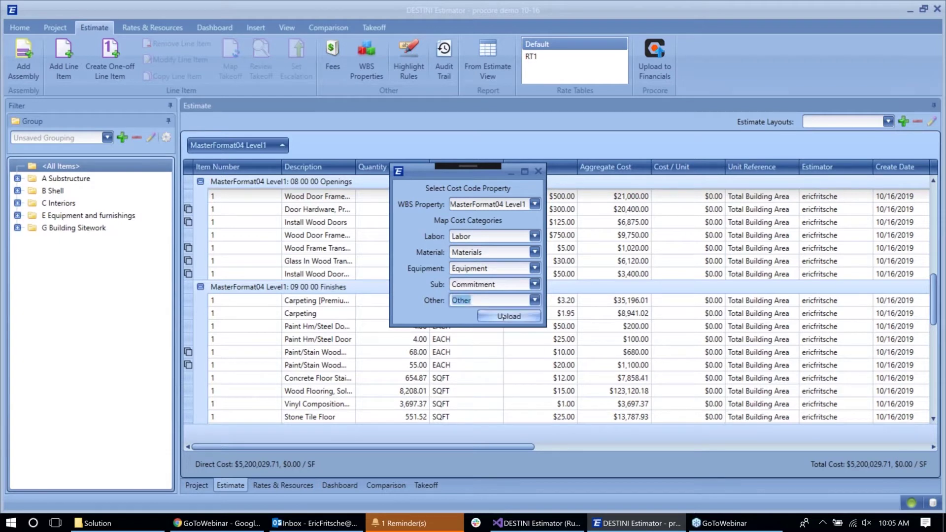
pyautogui.click(503, 317)
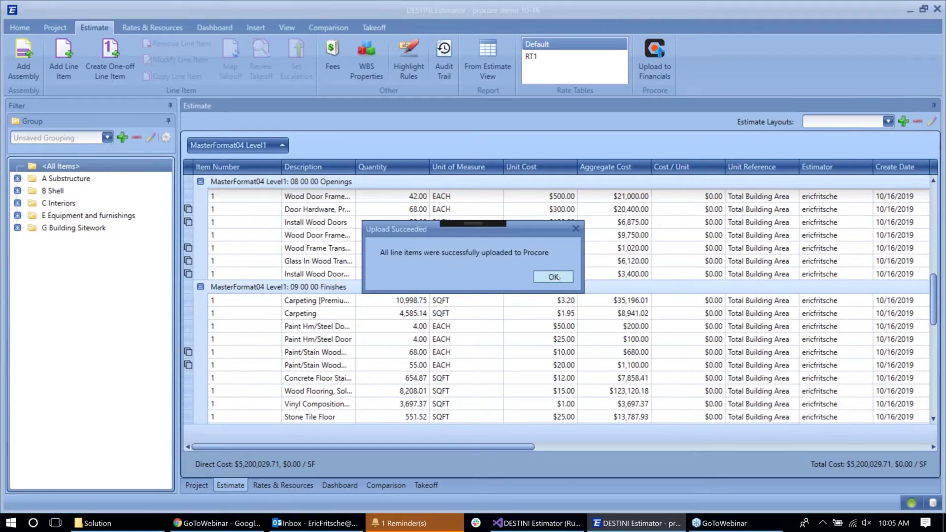
pyautogui.click(556, 277)
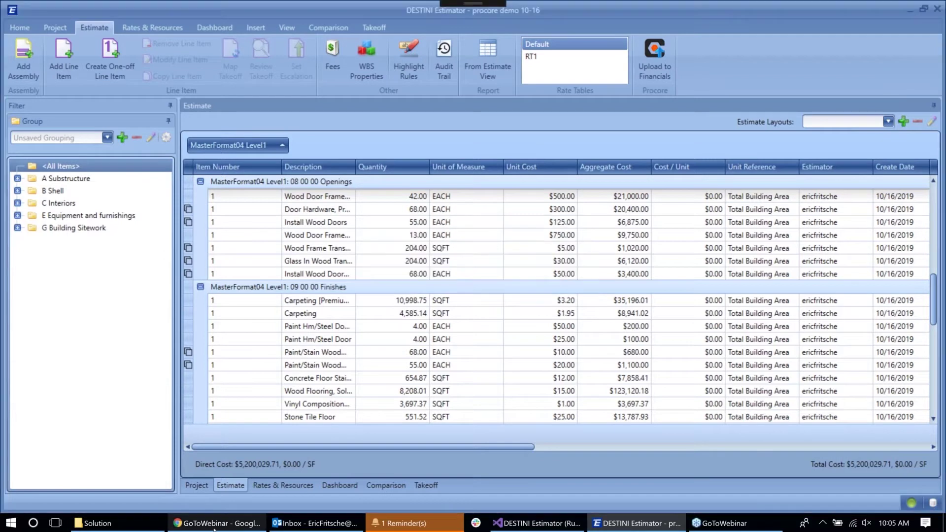
# Reload Procore's Budget page in Chrome to review the uploaded amounts, then return to DESTINI Estimator.
pyautogui.click(214, 525)
pyautogui.click(77, 10)
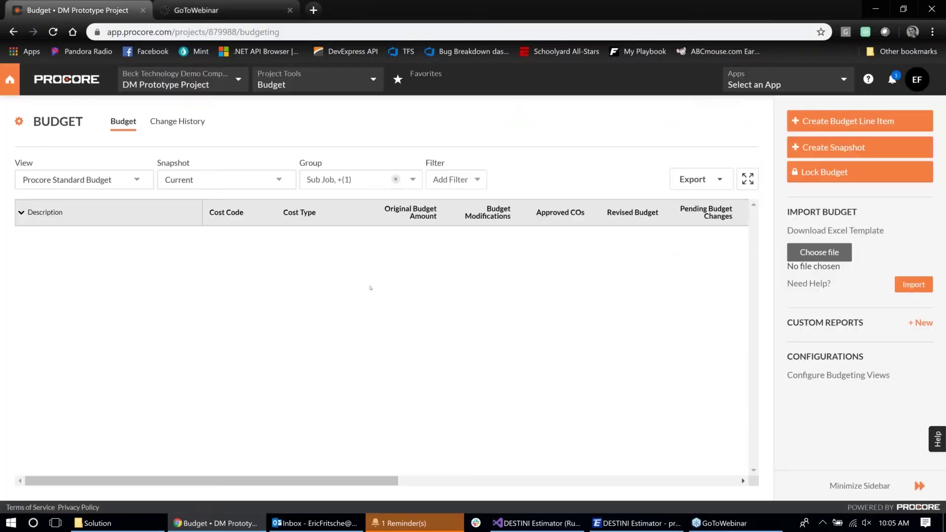
pyautogui.click(52, 32)
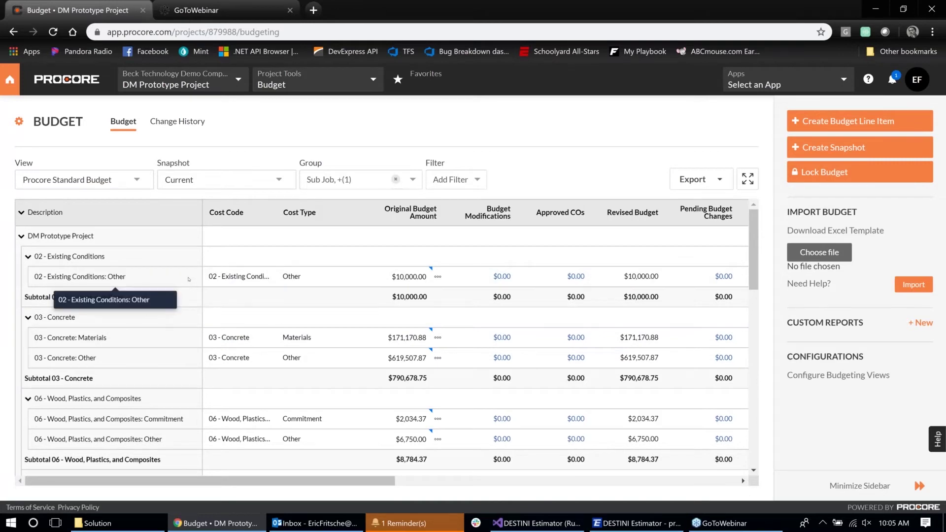
pyautogui.scroll(-1, 190, 279)
pyautogui.scroll(1, 192, 279)
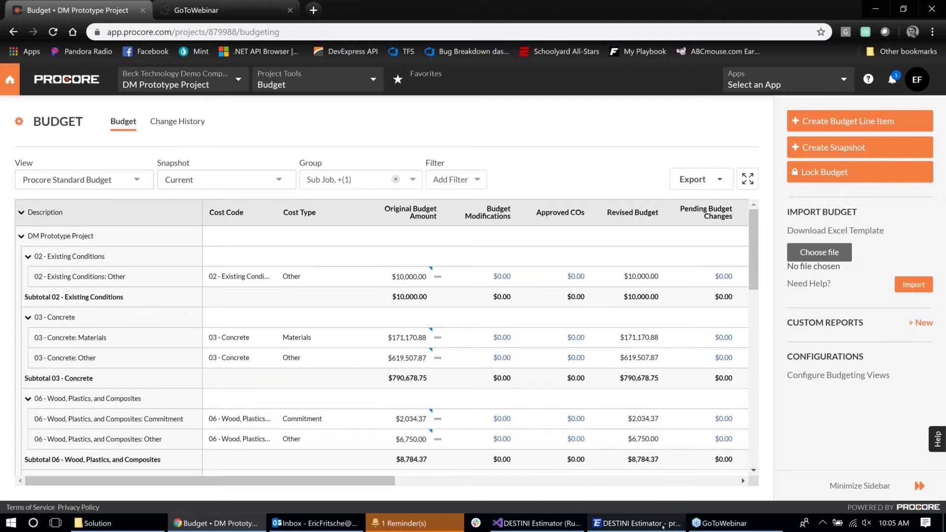
pyautogui.click(636, 523)
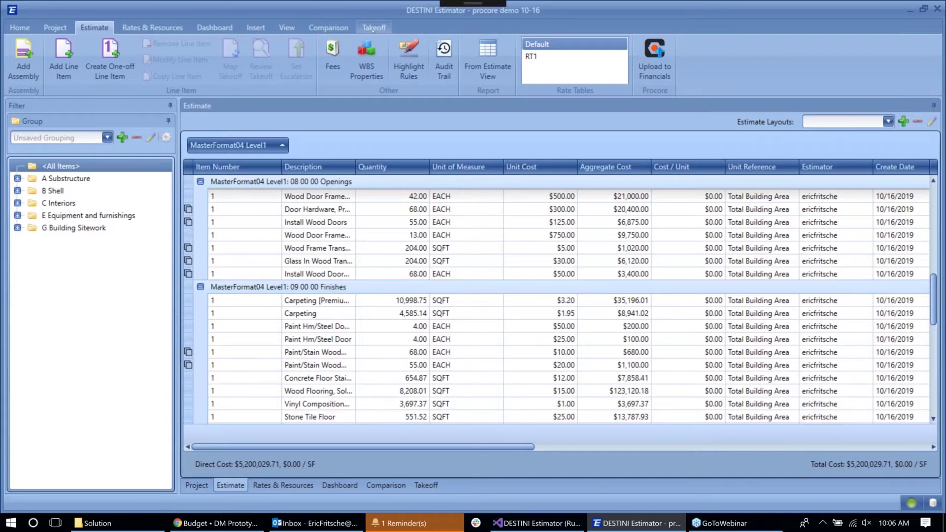
# Bring up the Takeoff view showing the Floor Plans sheet.
pyautogui.click(373, 28)
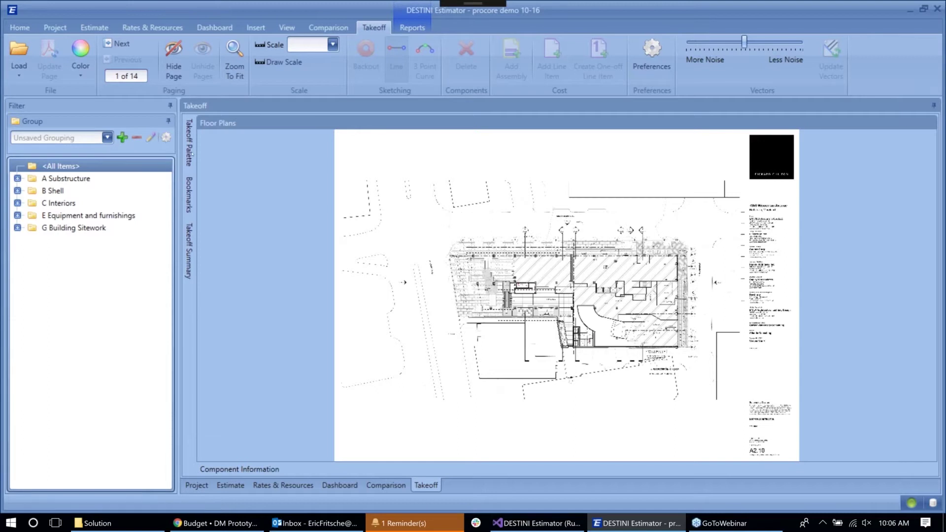
# Set the drawing scale to 1" = 30'.
pyautogui.moveTo(191, 153)
pyautogui.click(333, 45)
pyautogui.click(333, 44)
pyautogui.click(332, 45)
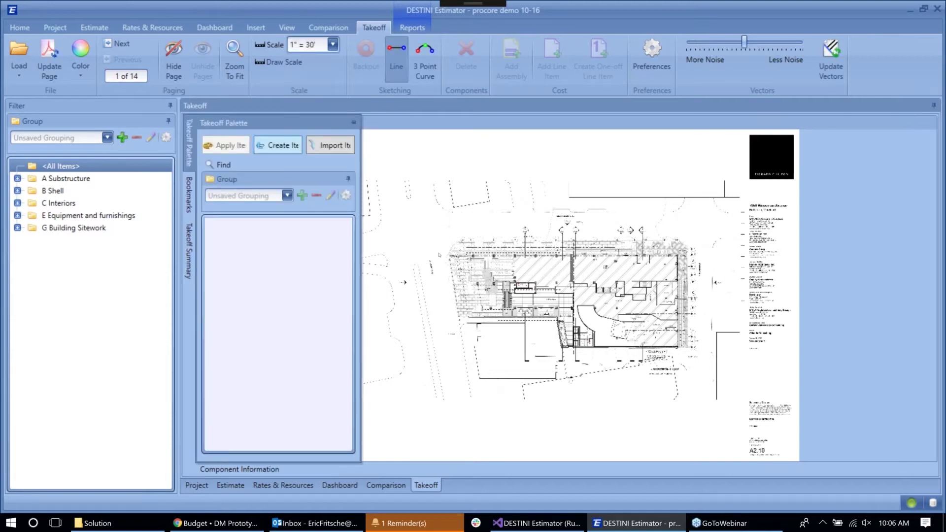
# Create a takeoff item named Capert with a red checkerboard fill.
pyautogui.click(277, 145)
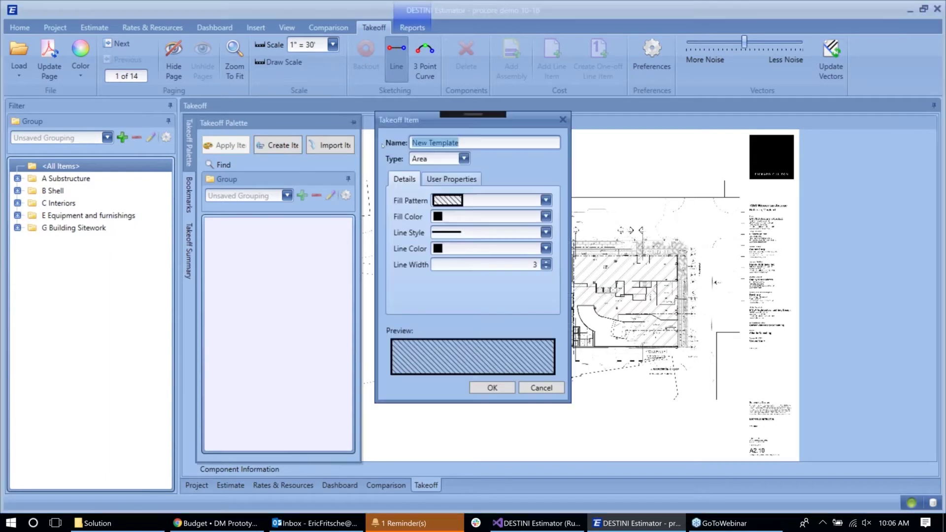
pyautogui.write('Capert')
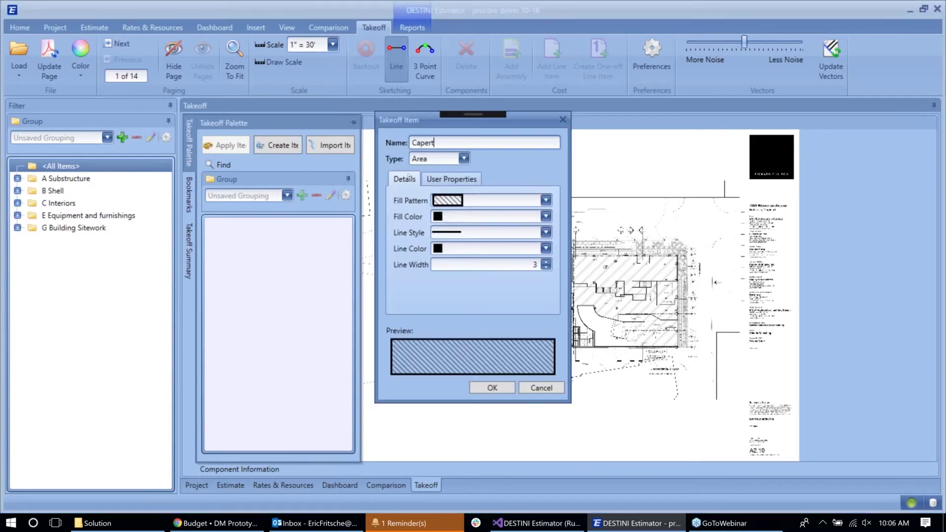
pyautogui.click(546, 201)
pyautogui.click(498, 217)
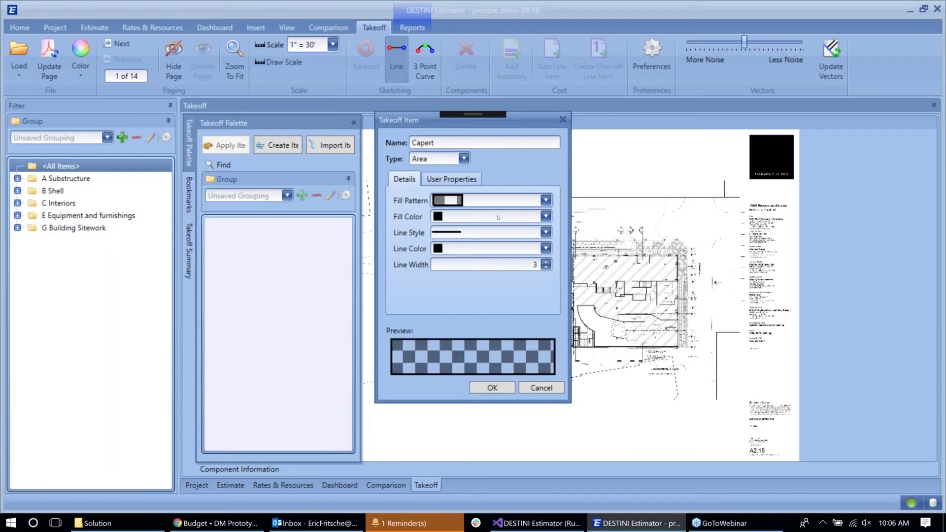
pyautogui.click(535, 215)
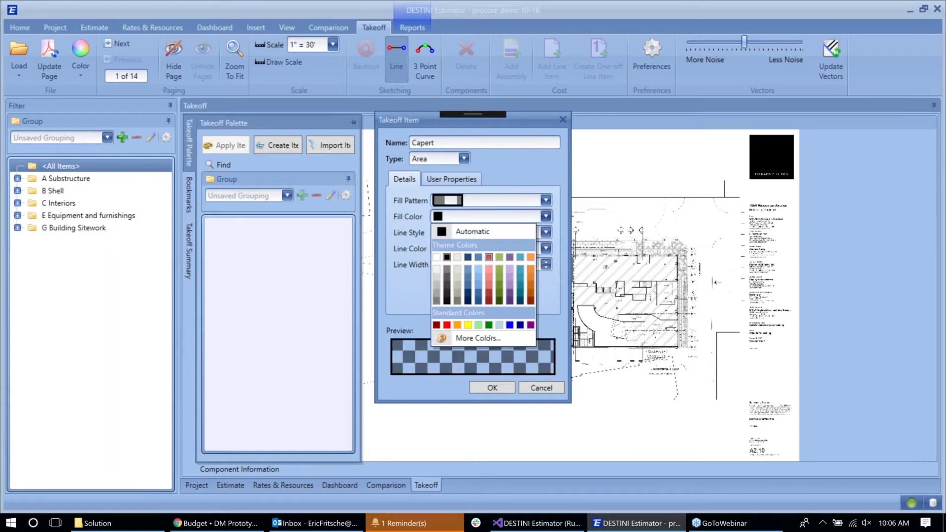
pyautogui.click(489, 257)
pyautogui.click(492, 388)
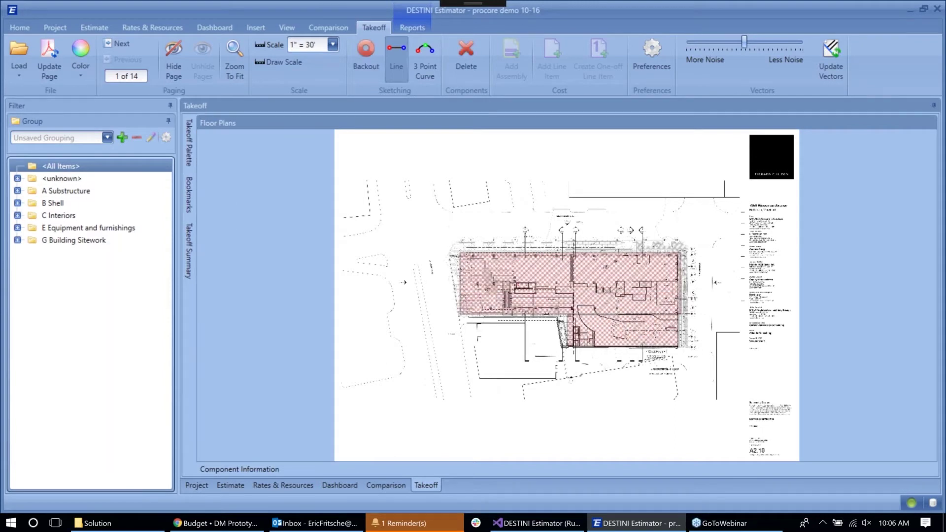
# Show the Capert 126415.04 Sq. Feet legend and drag it to the sheet's upper left.
pyautogui.click(412, 28)
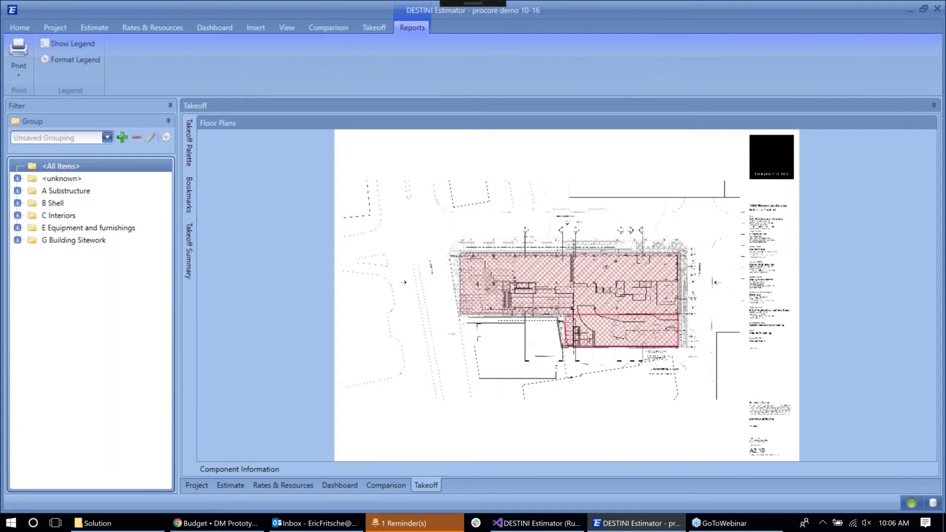
pyautogui.click(82, 48)
pyautogui.moveTo(571, 318); pyautogui.dragTo(380, 246)
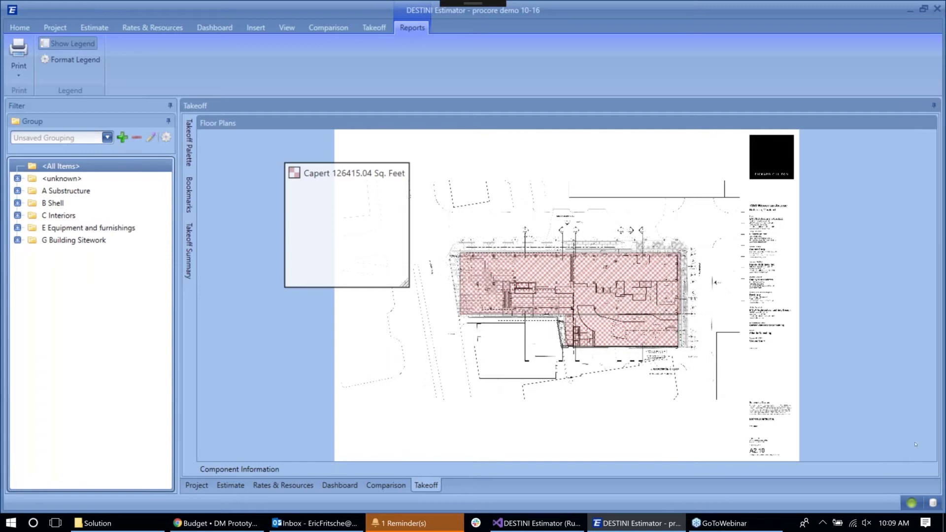
pyautogui.press('XF86AudioMute')
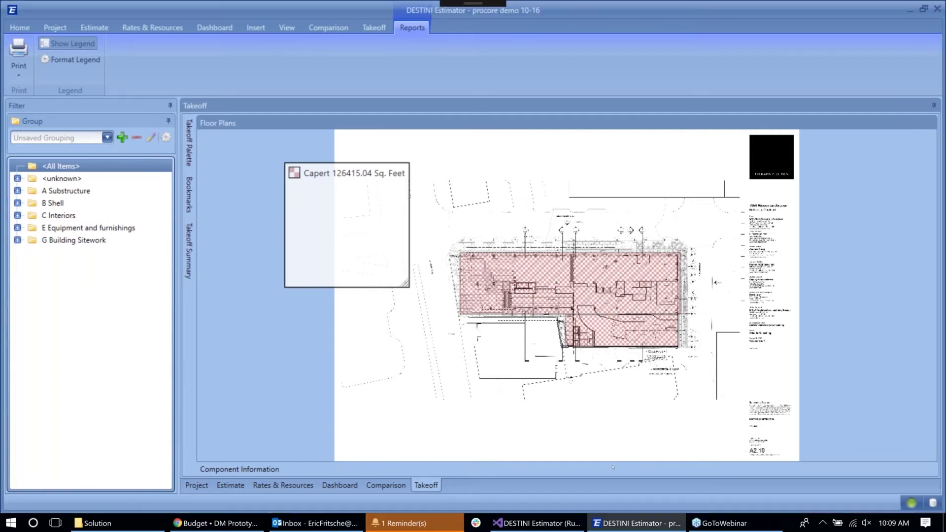